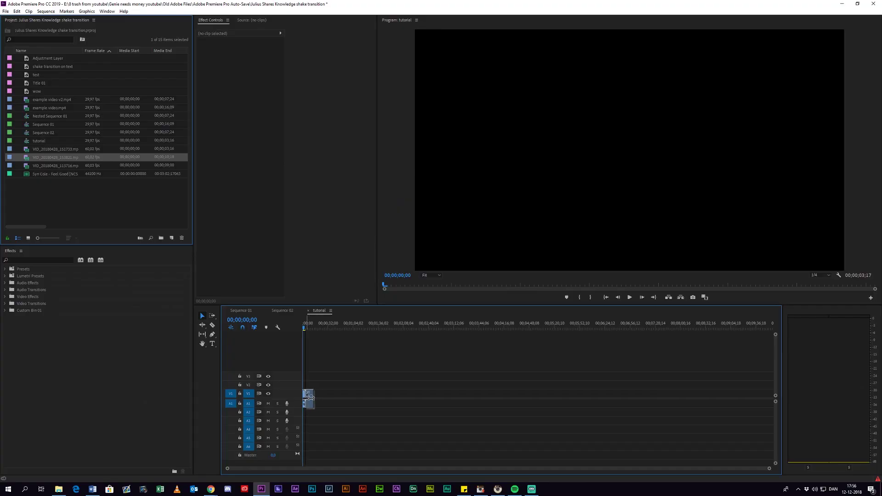
Drop the three dirt-jump clips onto V1 end to end and scrub through them.
drag(31, 167, 323, 396)
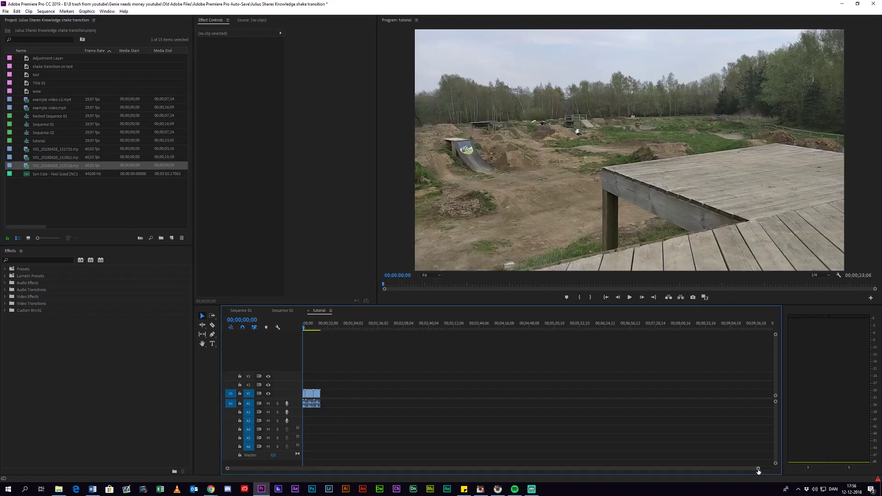
scroll(537, 445, up, 1)
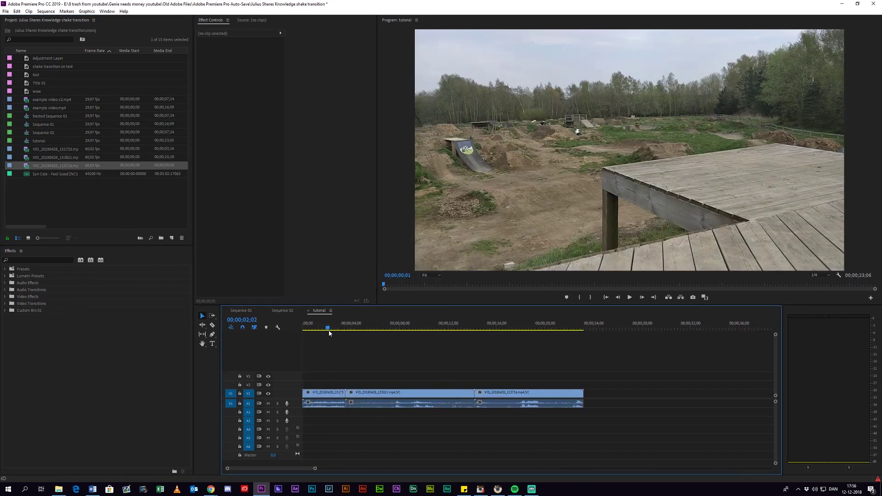
mouse_move(305, 328)
mouse_down()
mouse_move(351, 329)
mouse_move(349, 319)
mouse_up()
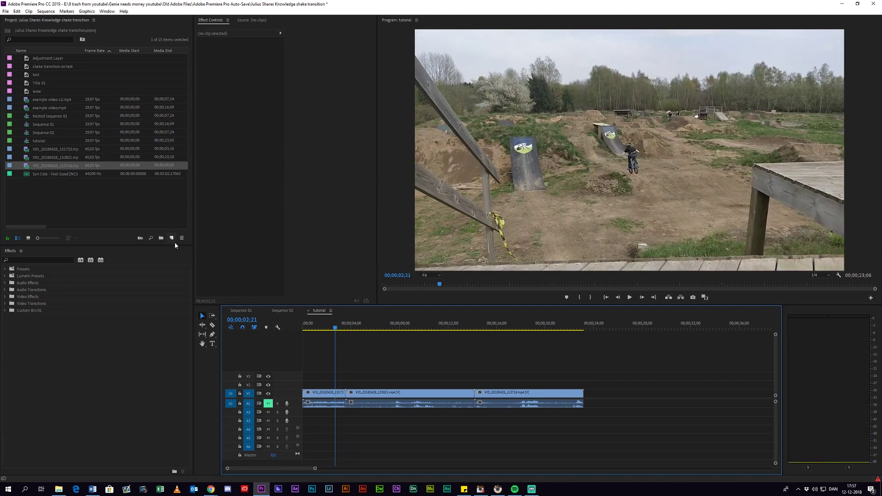
Create a new adjustment layer and place it on V2 above the second clip.
click(172, 237)
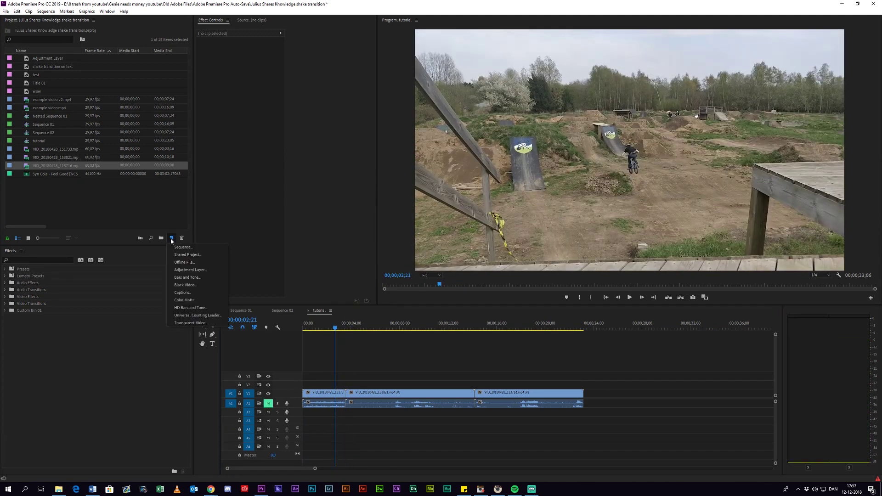
click(189, 269)
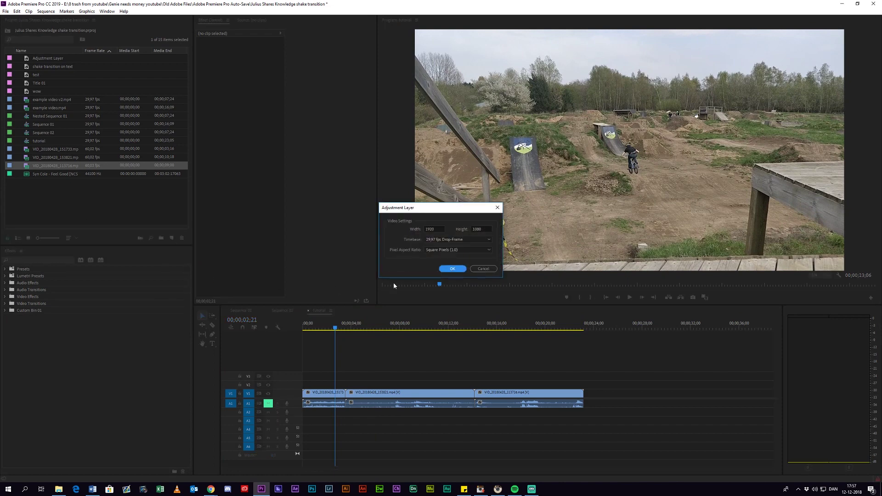
click(449, 269)
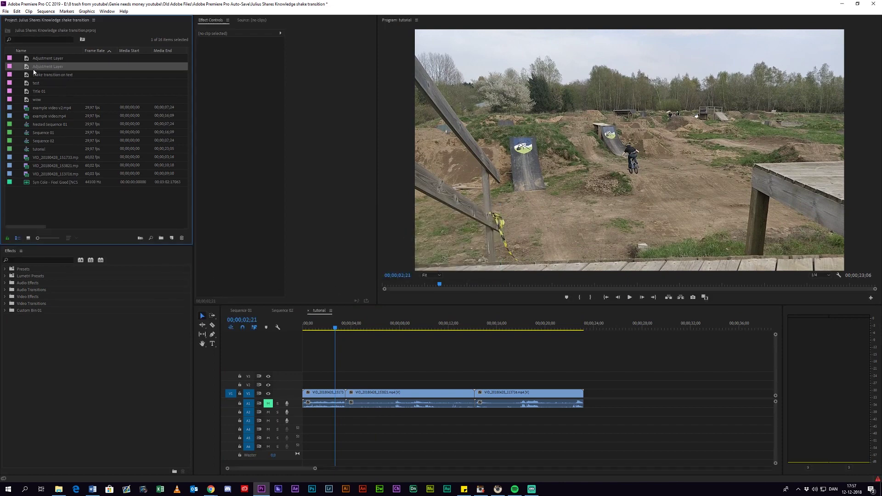
drag(241, 229, 372, 384)
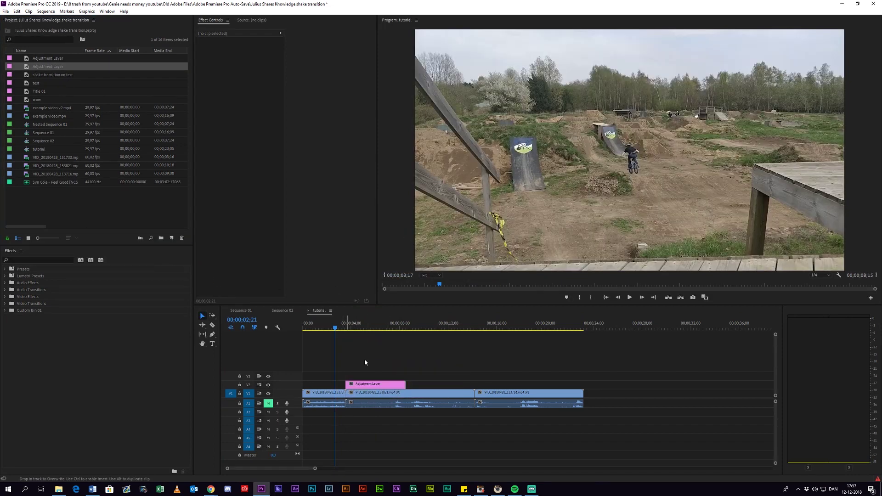
Extend the adjustment layer back to the cut and find a frame a few frames after it.
click(344, 324)
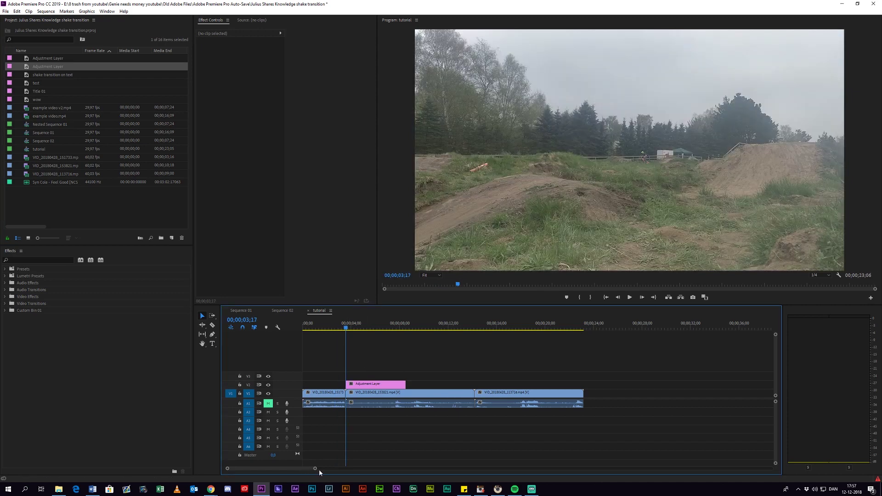
drag(316, 469, 258, 468)
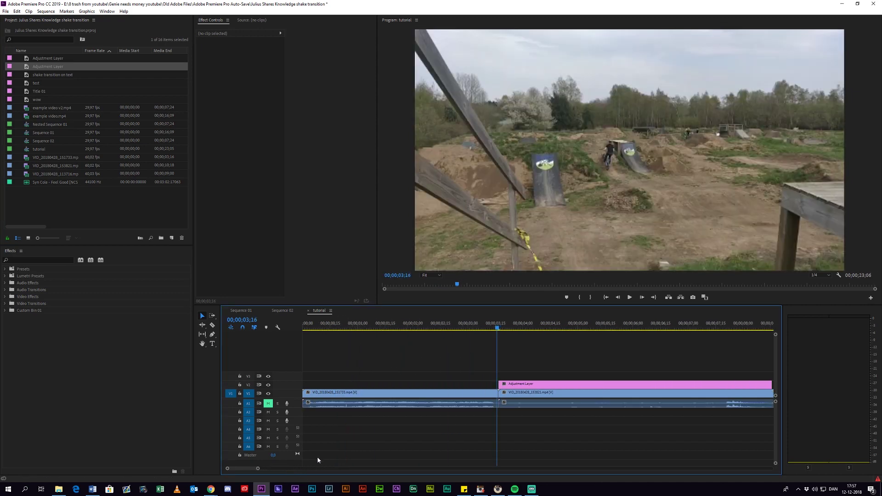
drag(501, 383, 493, 384)
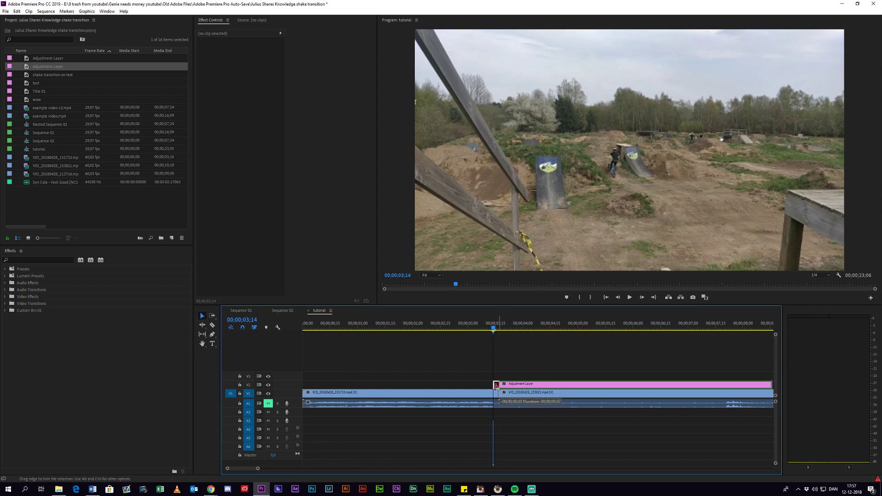
key(space)
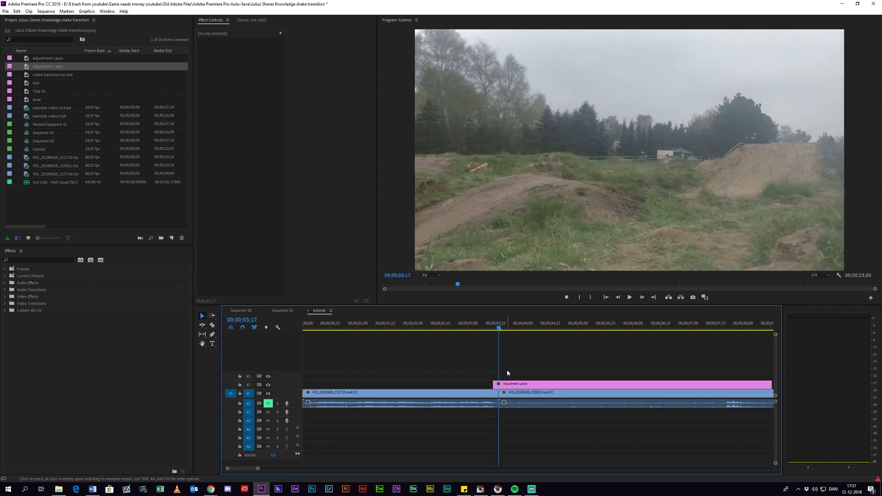
key(space)
Razor the adjustment layer at the playhead and delete the leftover right portion.
key(c)
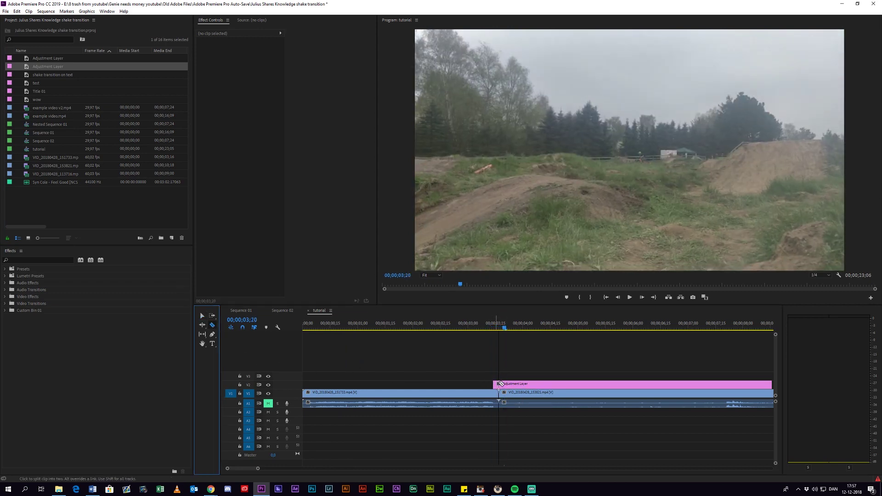
click(500, 383)
right_click(510, 384)
click(523, 95)
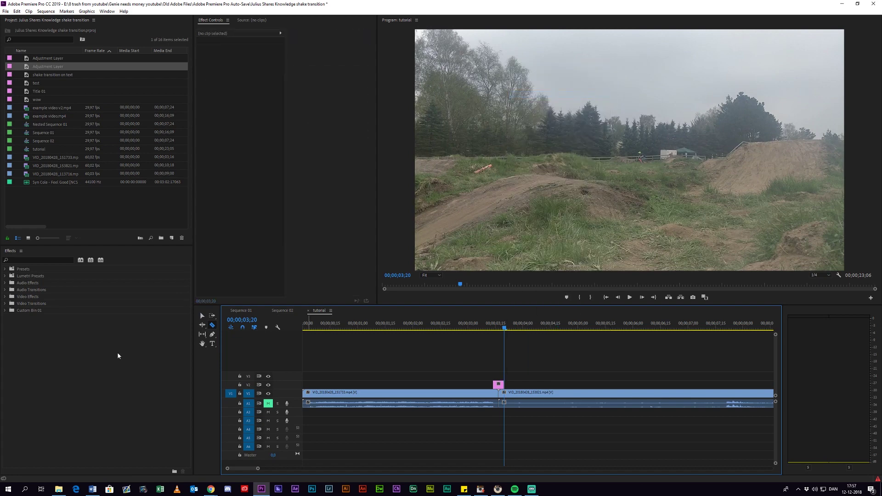
key(v)
Apply Directional Blur from Blur & Sharpen to the short adjustment layer.
click(498, 383)
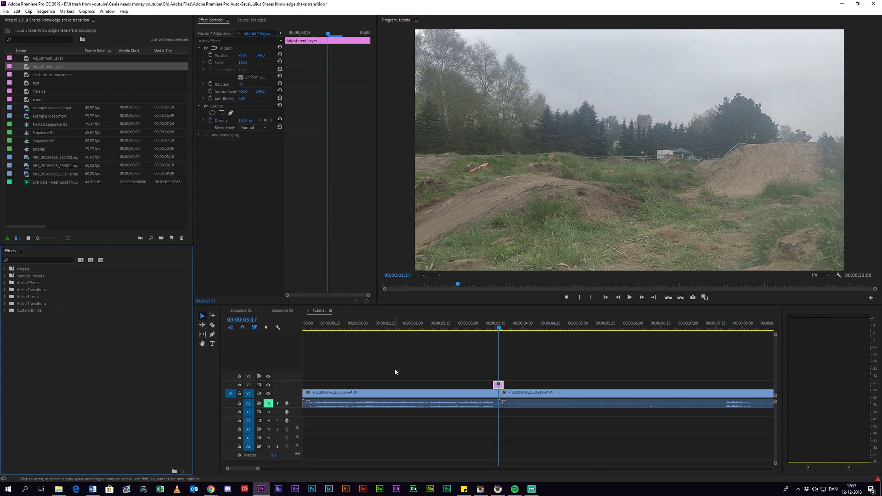
click(5, 297)
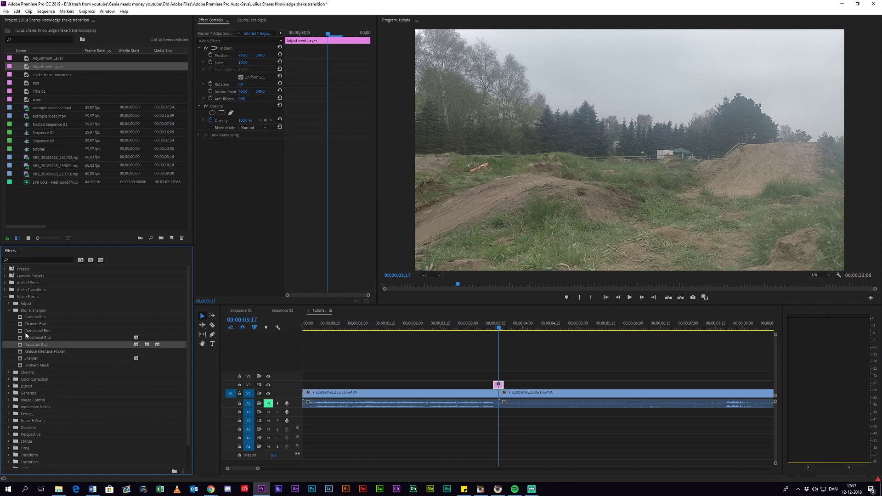
drag(35, 337, 499, 384)
Keyframe Blur Length frame by frame, alternating 250 and 0 around the cut.
click(241, 164)
key(Return)
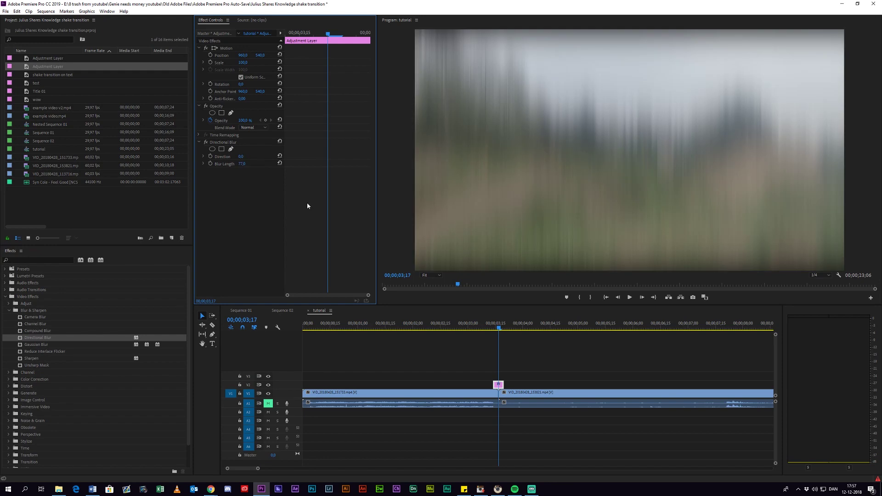
key(Left)
click(245, 164)
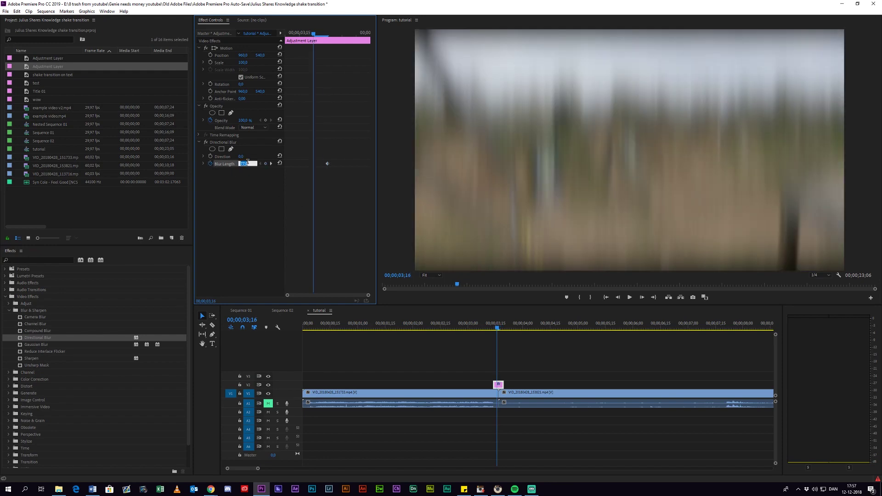
text(0)
key(Return)
key(Left)
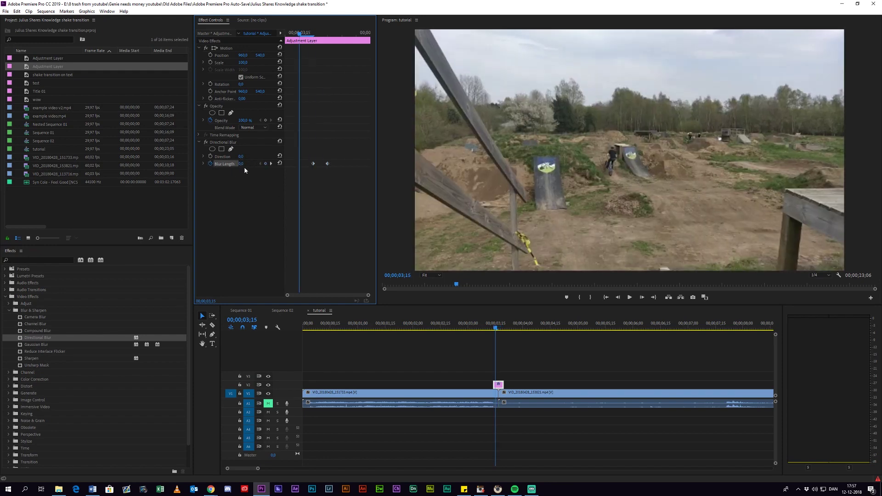
click(244, 163)
text(250)
key(Return)
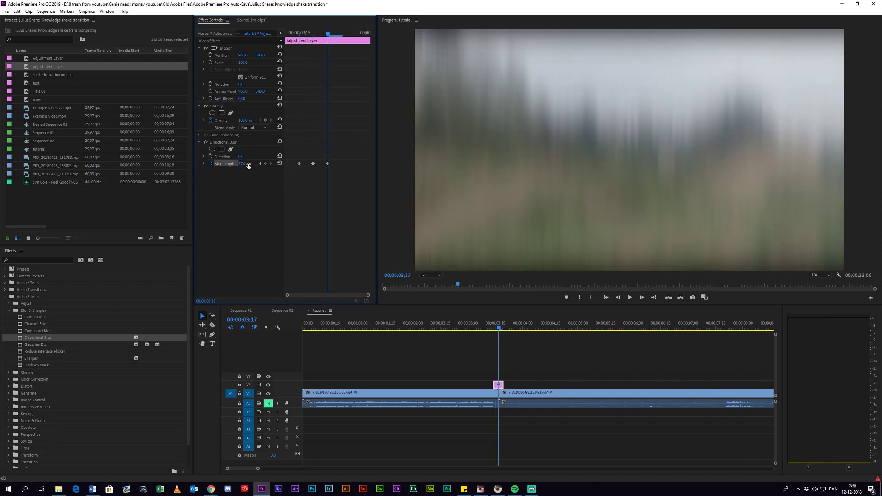
key(Right)
key(Right)
key(Right)
click(244, 164)
text(0)
key(Return)
Finish the alternating 250/0 Blur Length keyframes and play back the shake.
key(Right)
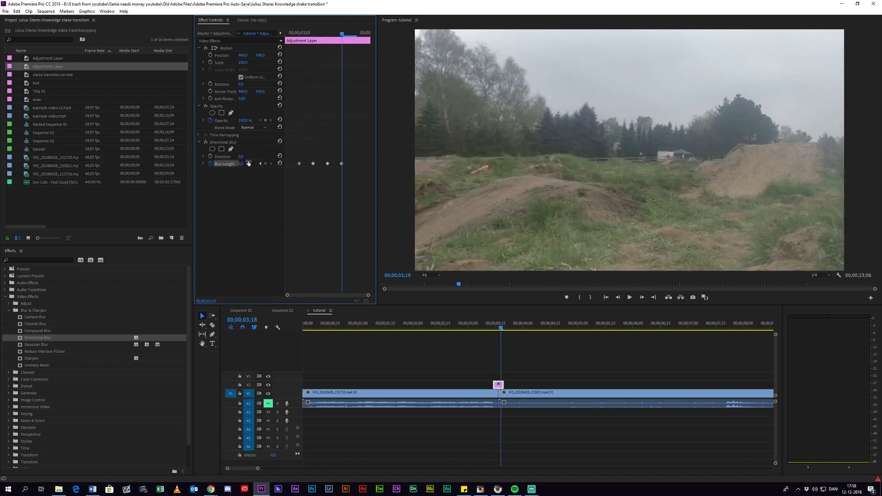
click(245, 163)
text(250)
key(Return)
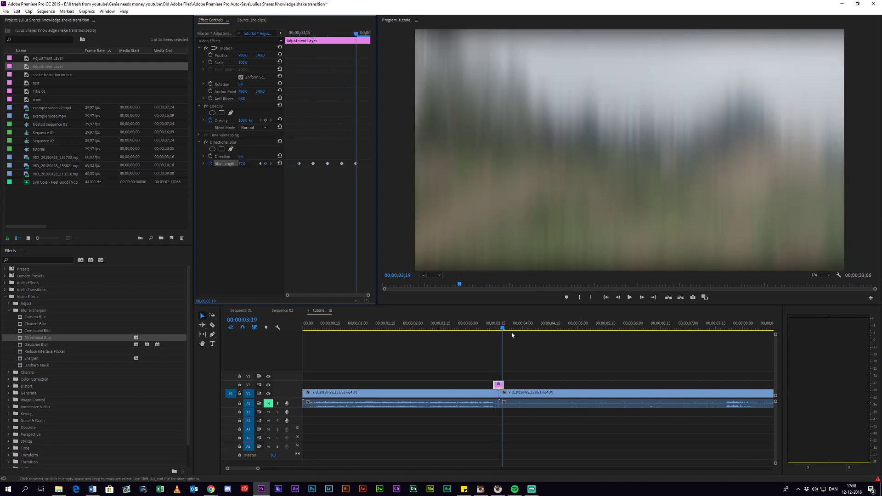
key(Right)
click(247, 164)
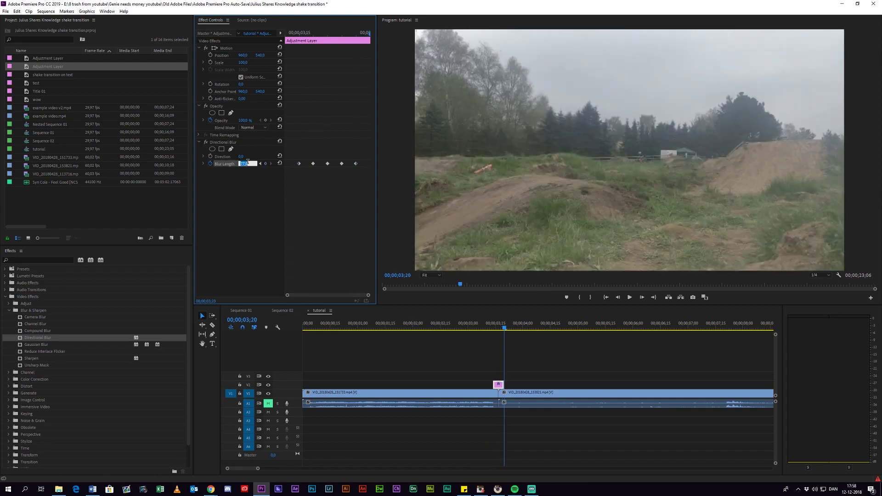
text(0)
key(Return)
click(499, 332)
drag(498, 331, 493, 331)
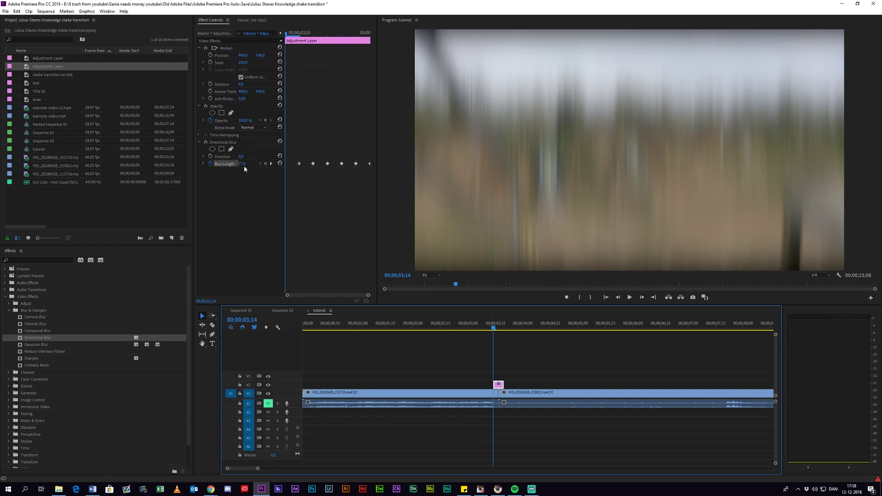
click(247, 164)
text(0)
key(Return)
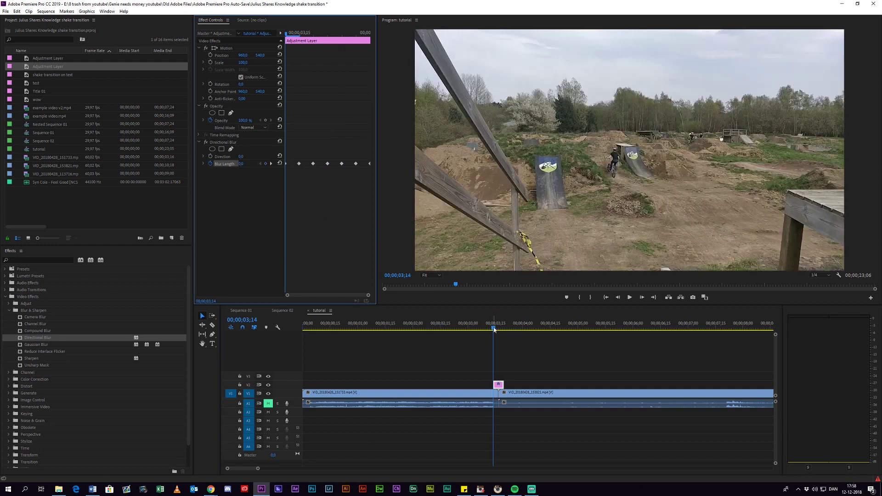
click(490, 331)
key(space)
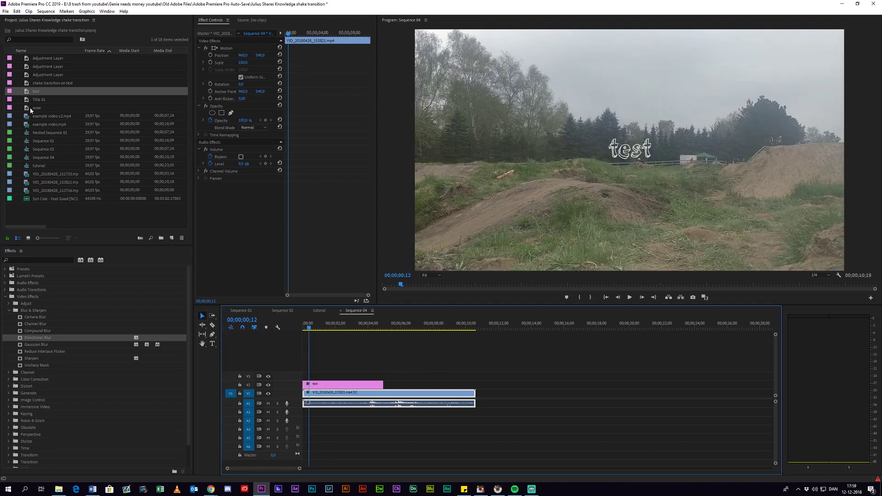
Place the 'wow' title after 'test' on V2 of Sequence 04, checking the tutorial sequence briefly.
drag(36, 107, 326, 384)
click(523, 427)
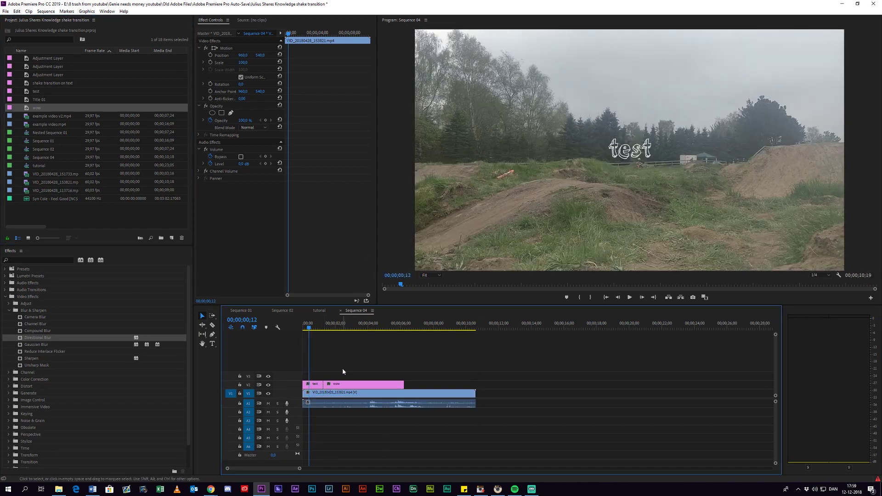
click(320, 311)
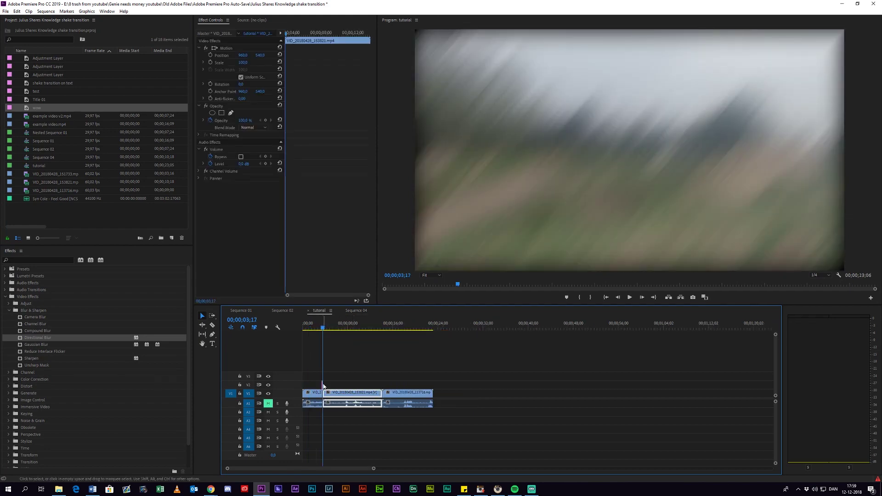
click(359, 311)
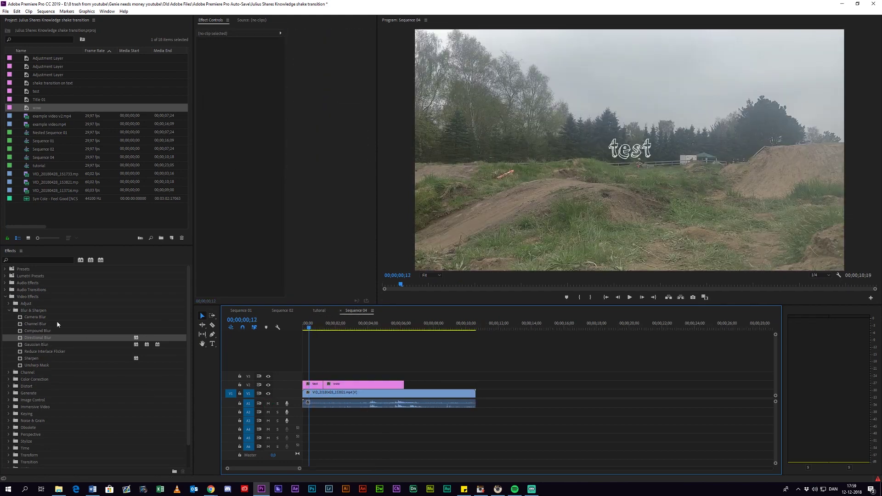
Add an adjustment layer on V3 and shorten it to straddle the test/wow title cut.
drag(42, 74, 330, 374)
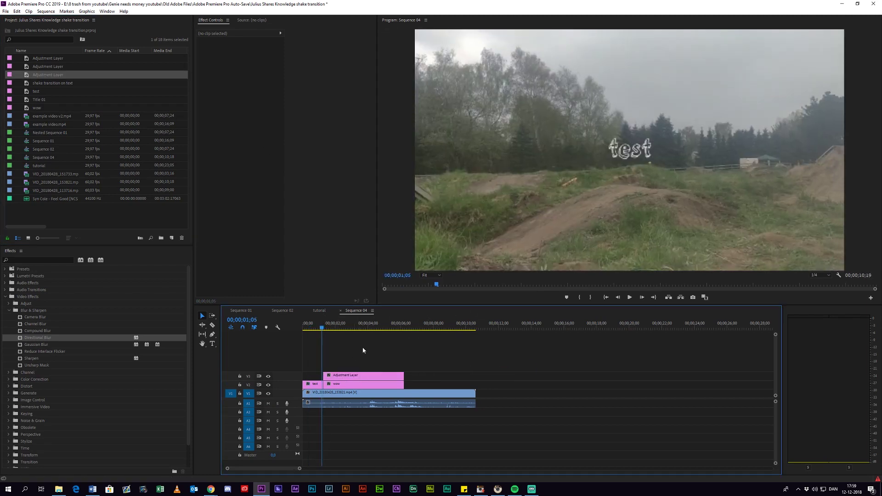
click(321, 331)
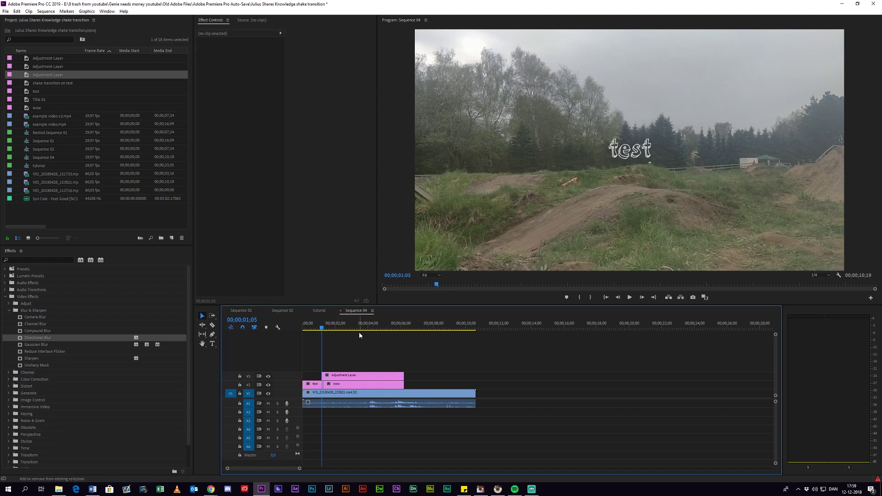
key(space)
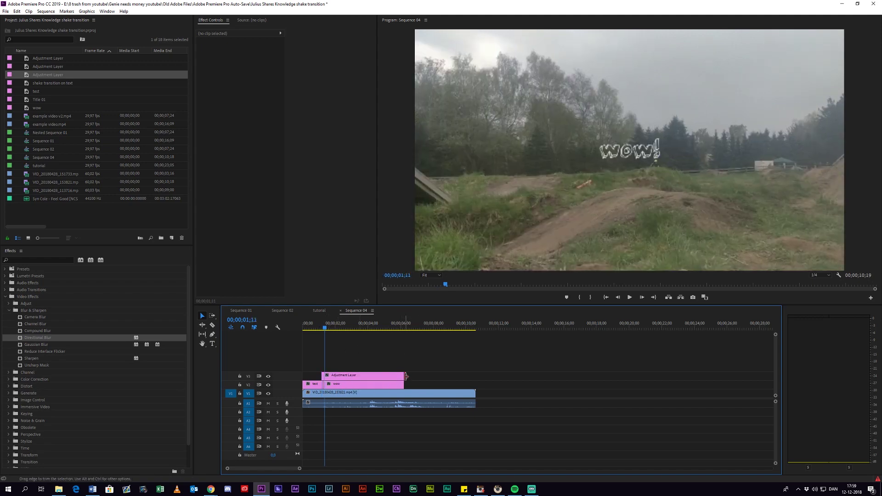
drag(404, 378, 324, 376)
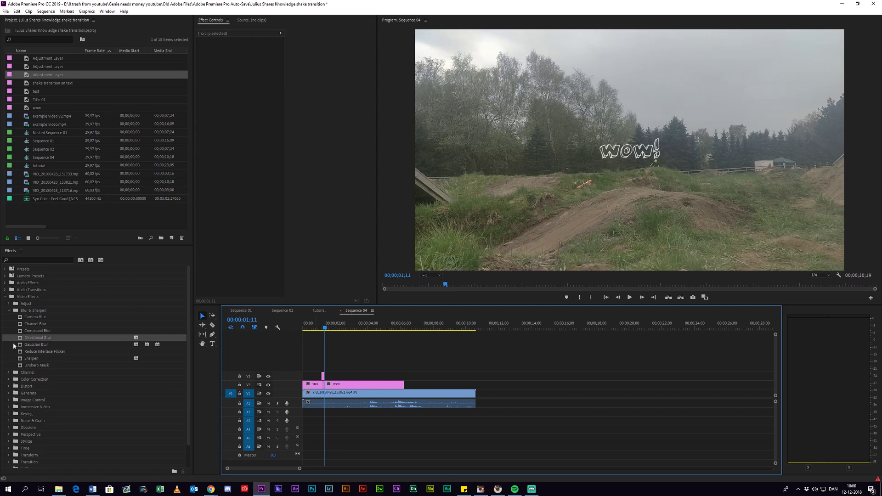
Select the adjustment layer and park the playhead just before the cut, zoomed in.
click(323, 376)
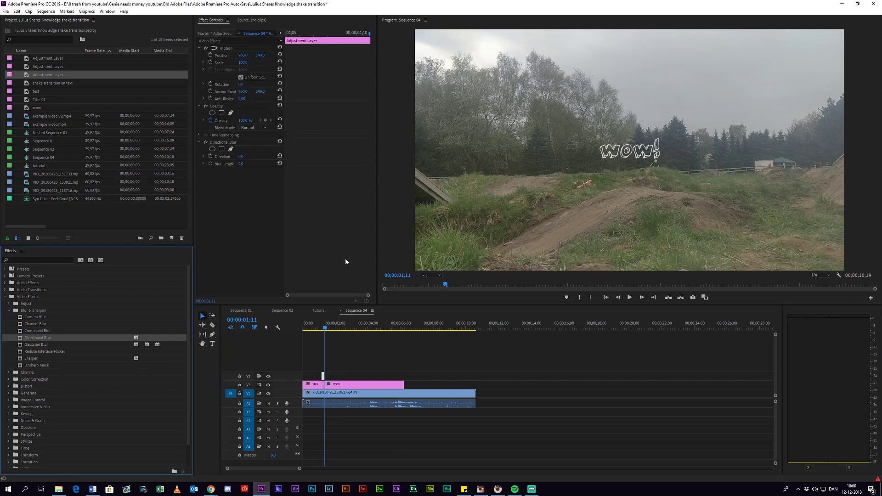
click(385, 461)
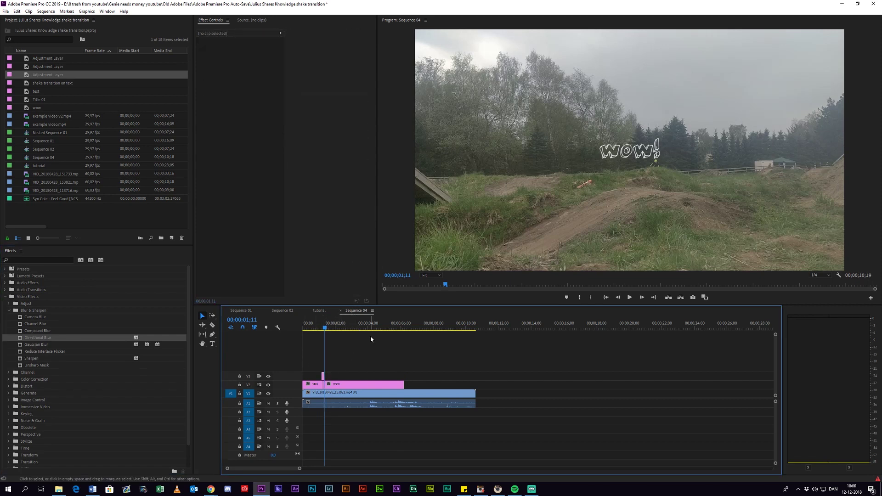
key(Left)
key(Left)
key(Left)
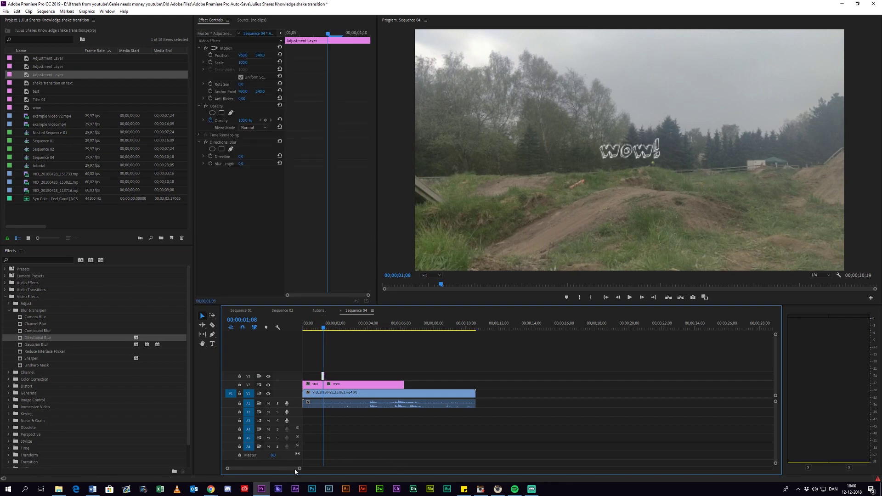
drag(299, 469, 265, 472)
Set a heavy Blur Length keyframe at the cut, preview it, then a 0 keyframe nearby.
key(Right)
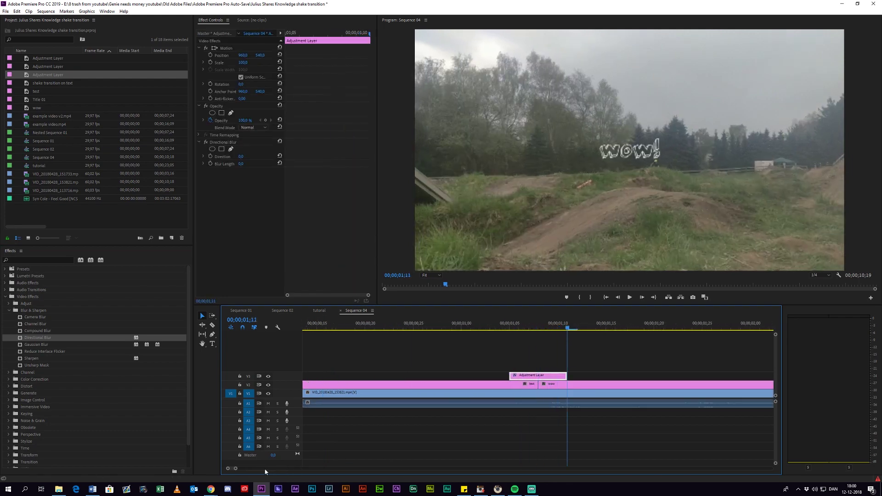
key(Left)
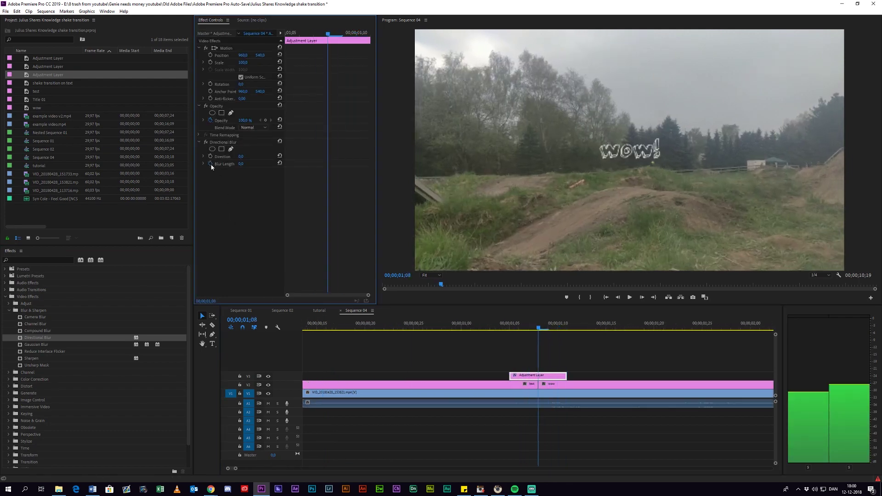
click(243, 163)
text(100)
key(Return)
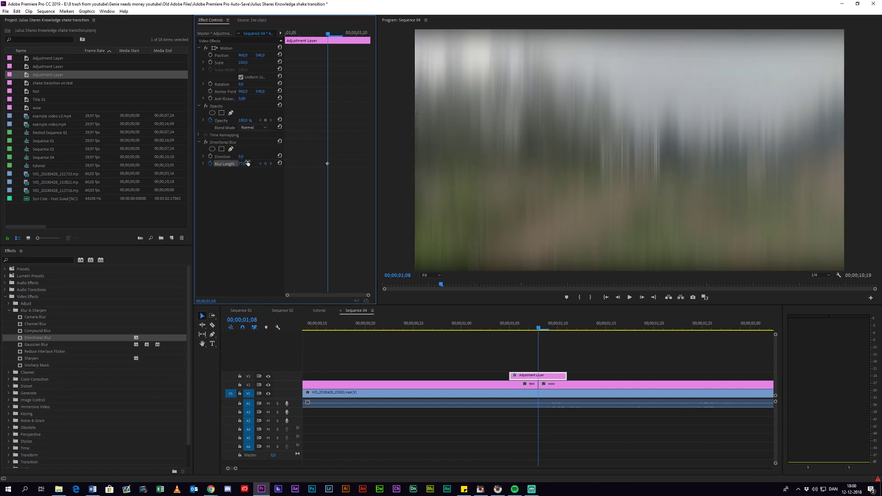
key(Left)
key(space)
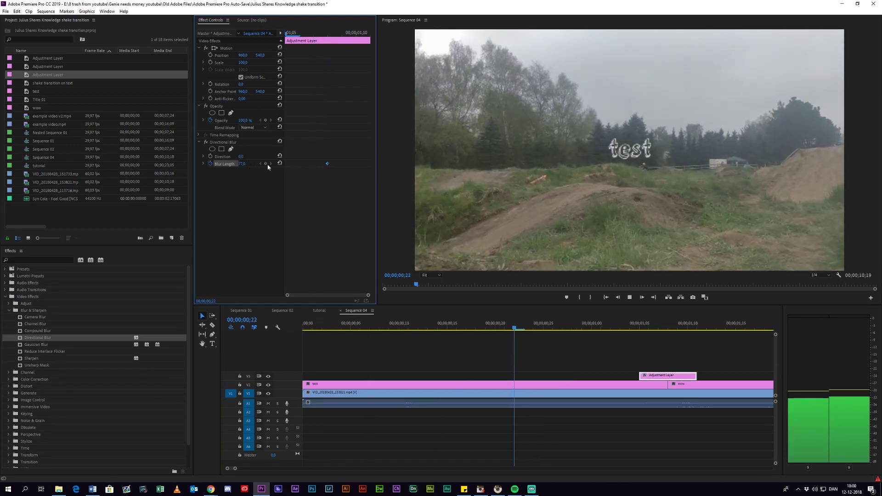
key(space)
key(Up)
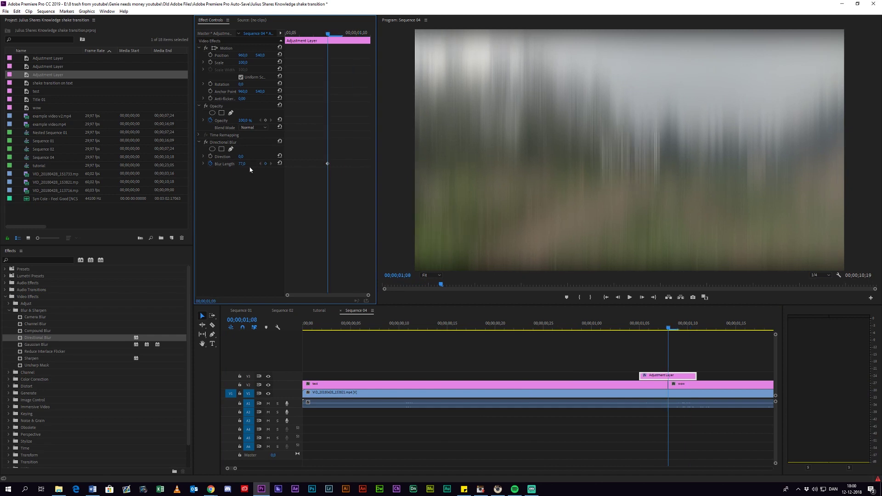
click(242, 163)
text(0)
key(Return)
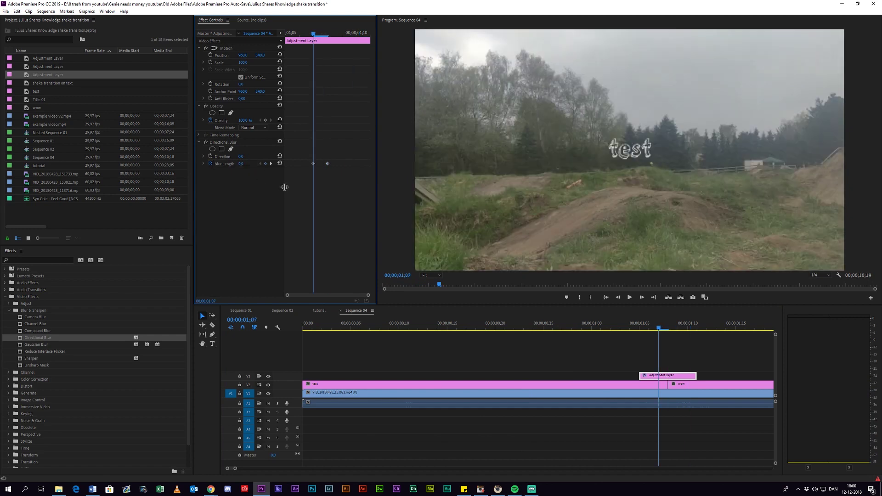
Add alternating heavy and 0 Blur Length keyframes on the frames before the cut.
key(Left)
click(242, 164)
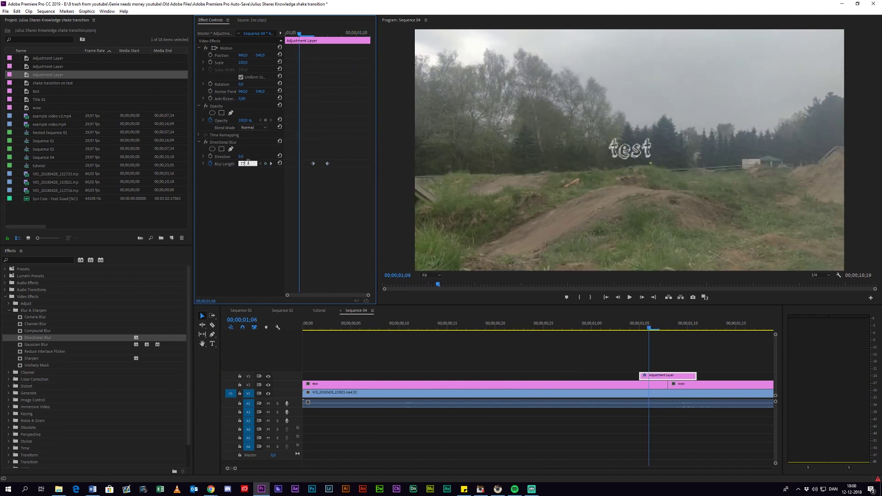
text(200)
key(Return)
key(Left)
click(243, 164)
text(0)
key(Return)
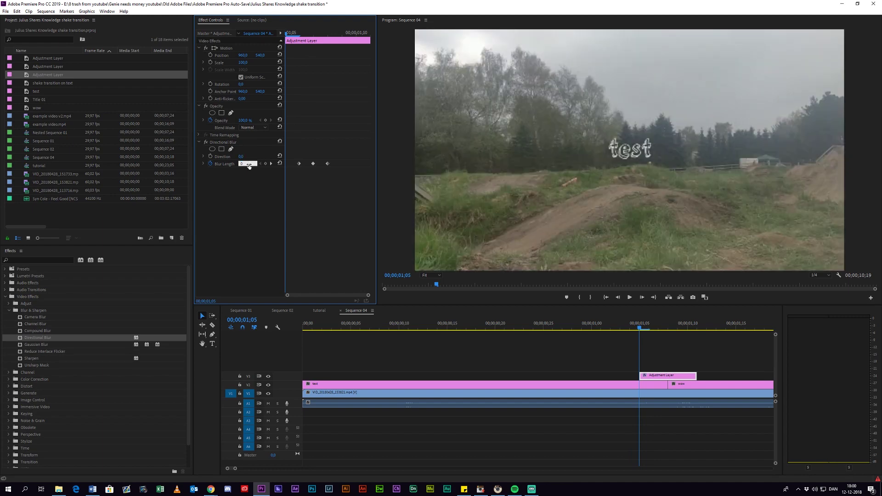
key(Right)
key(Right)
key(Right)
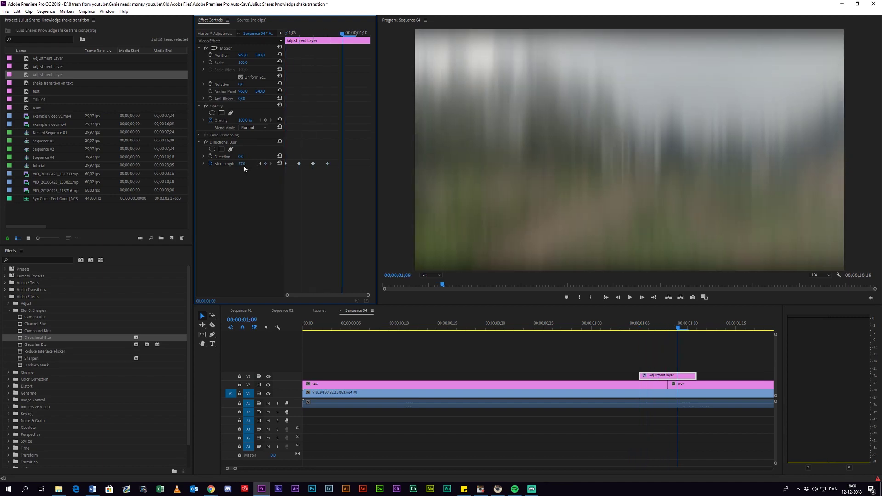
click(243, 164)
text(0)
key(Return)
Add alternating heavy and 0 keyframes after the cut and play back the title shake.
key(Right)
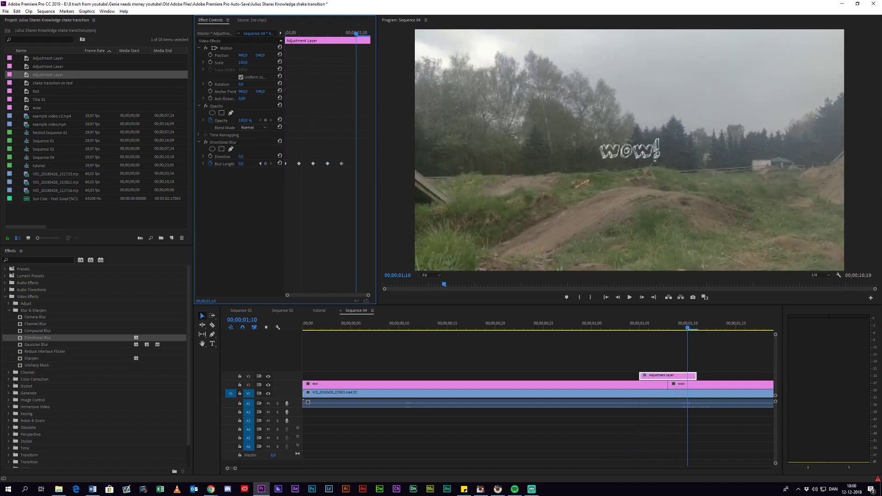
click(242, 164)
text(70)
key(Return)
key(Right)
click(243, 164)
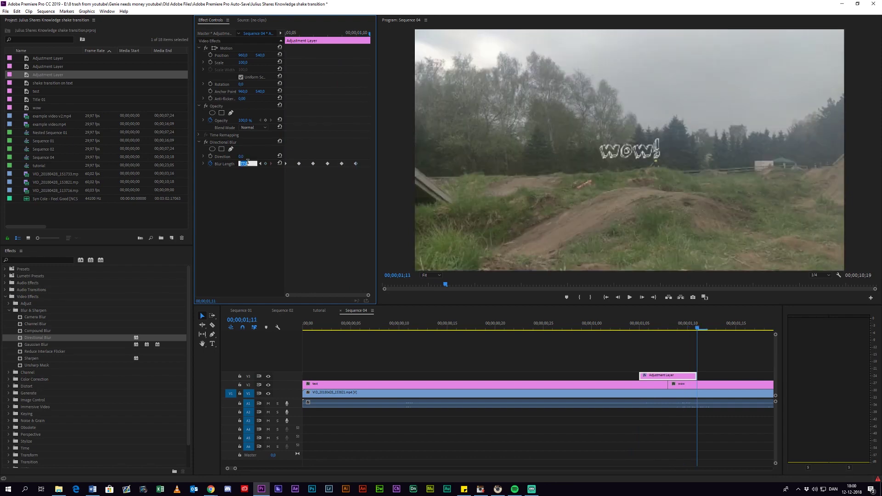
key(Return)
click(571, 333)
key(space)
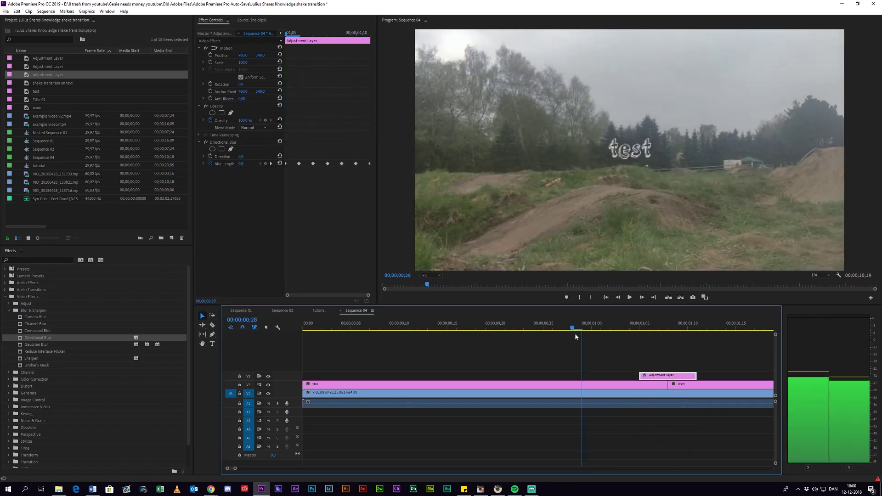
key(space)
Nest the two titles and blur adjustment layer into one sequence with the default name.
key(minus)
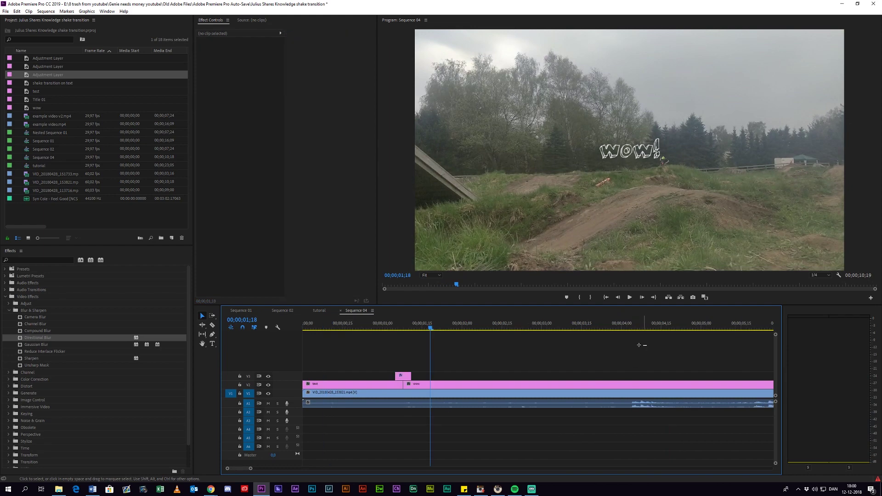
drag(417, 344, 643, 364)
right_click(345, 387)
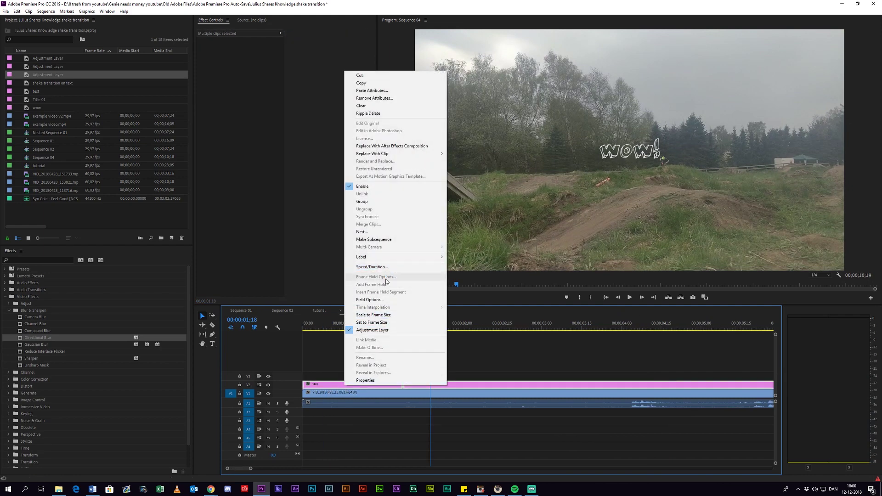
click(361, 232)
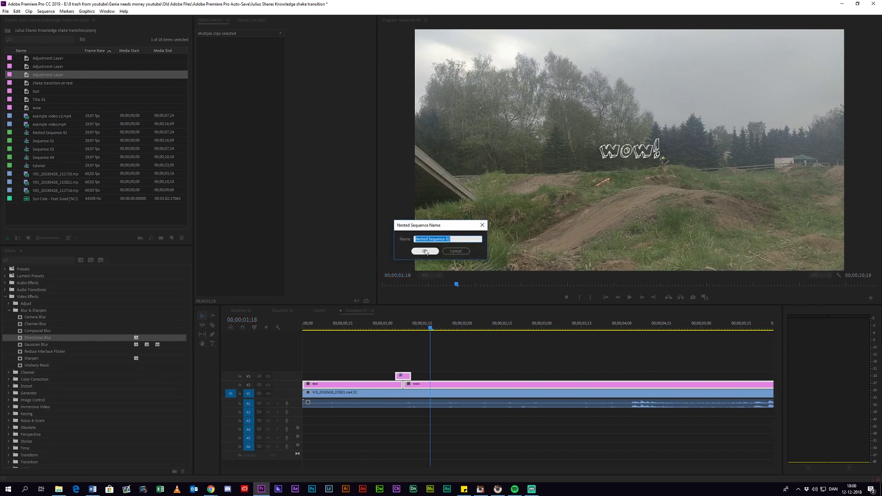
click(424, 250)
click(401, 328)
key(space)
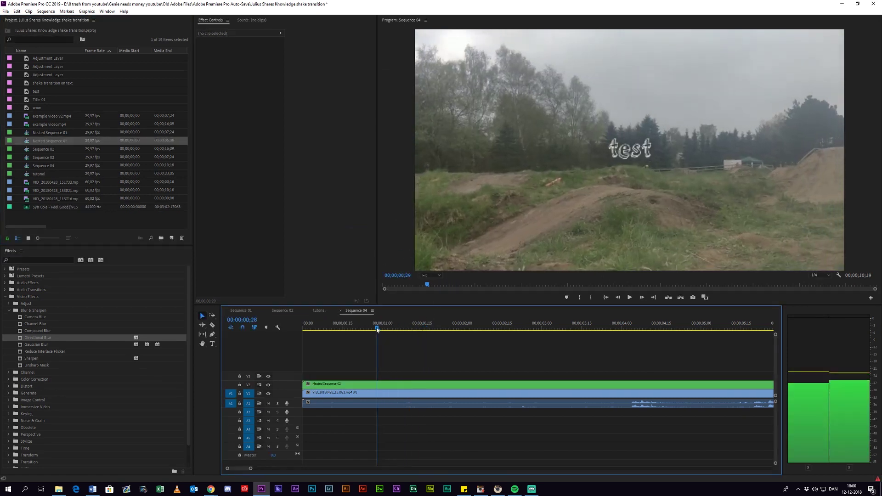